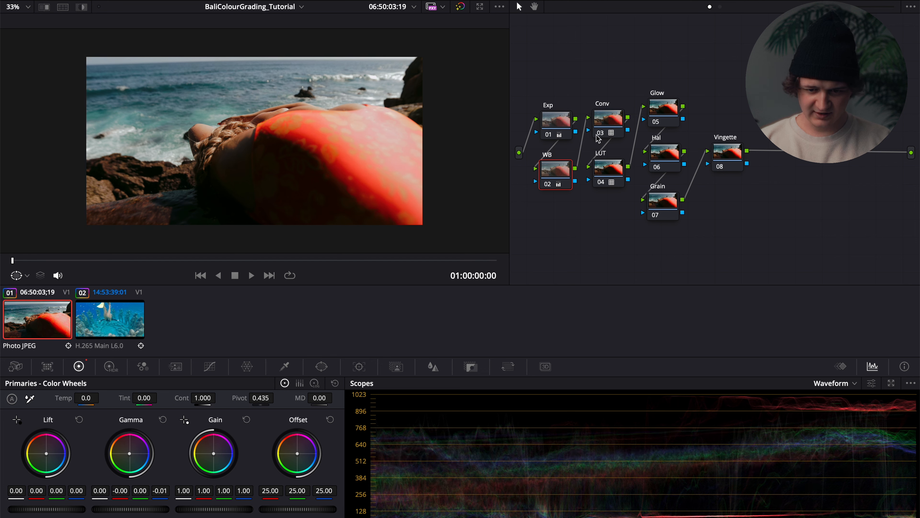
Compare the beach shot with the WB node disabled and re-enabled.
left_click(547, 184)
left_click(547, 184)
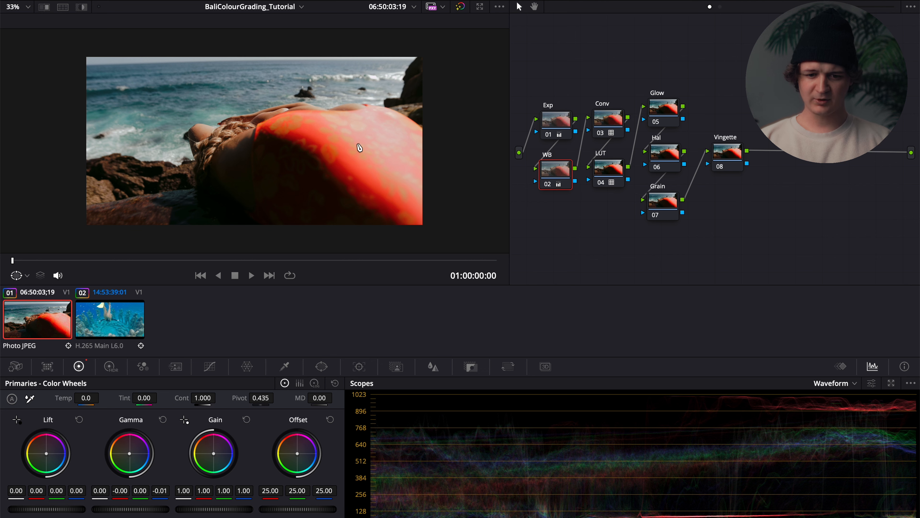
scroll(359, 148, "up", 1)
Find the Glow effect in the effects library and apply it to the Glow node.
left_click(663, 108)
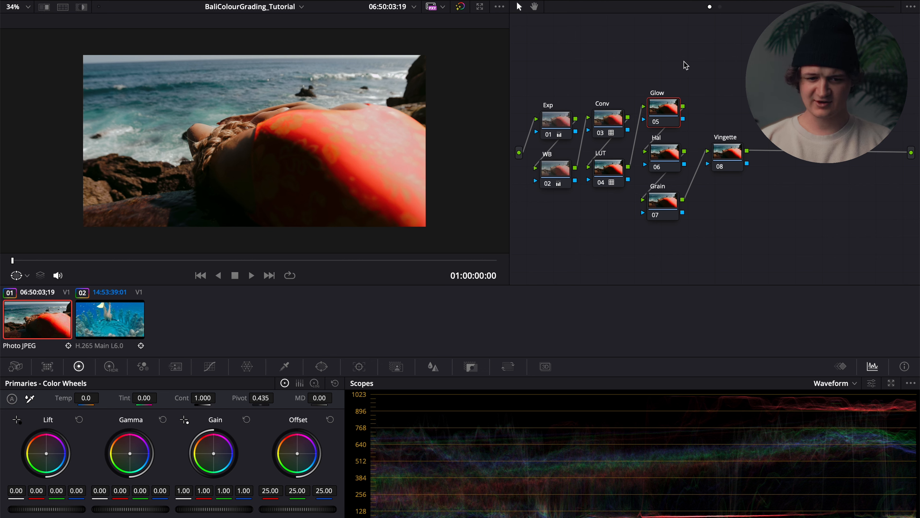
left_click(840, 1)
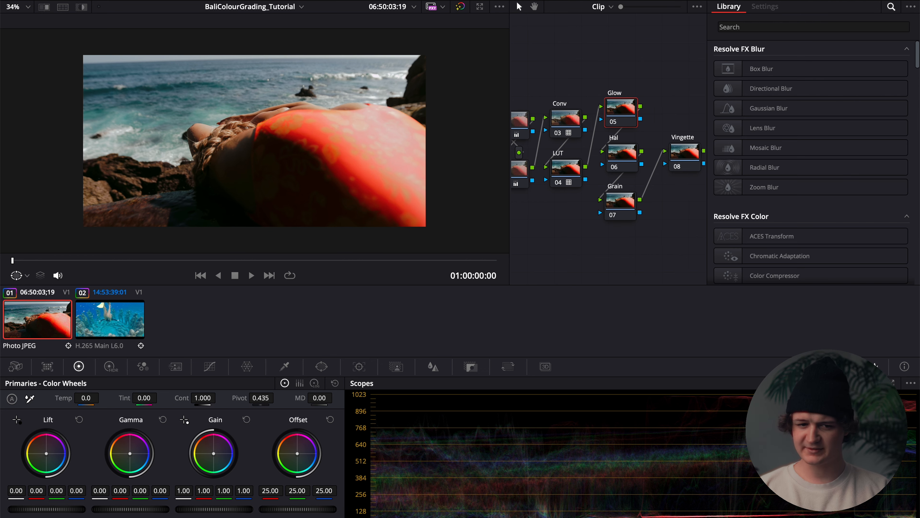
left_click(808, 28)
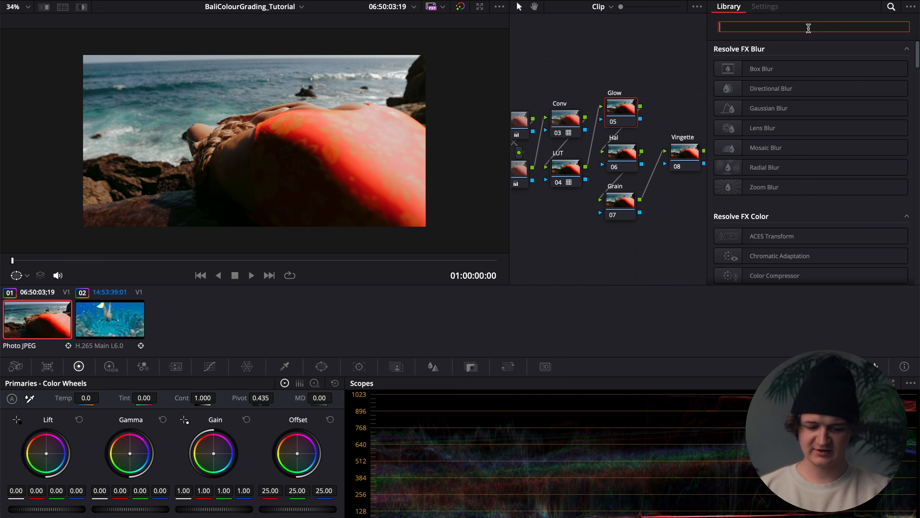
type("glow")
left_click_drag(775, 70, 628, 113)
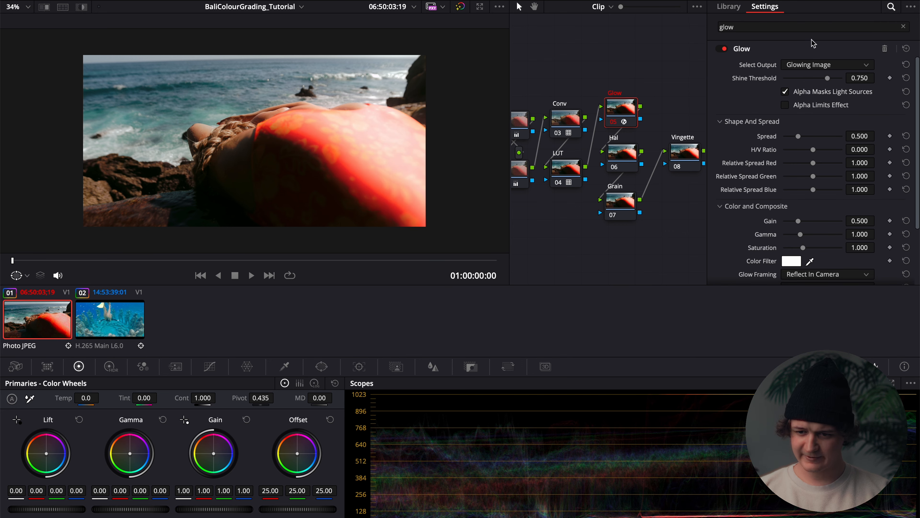
Set the Glow effect's composite type to Softlight.
scroll(743, 95, "down", 3)
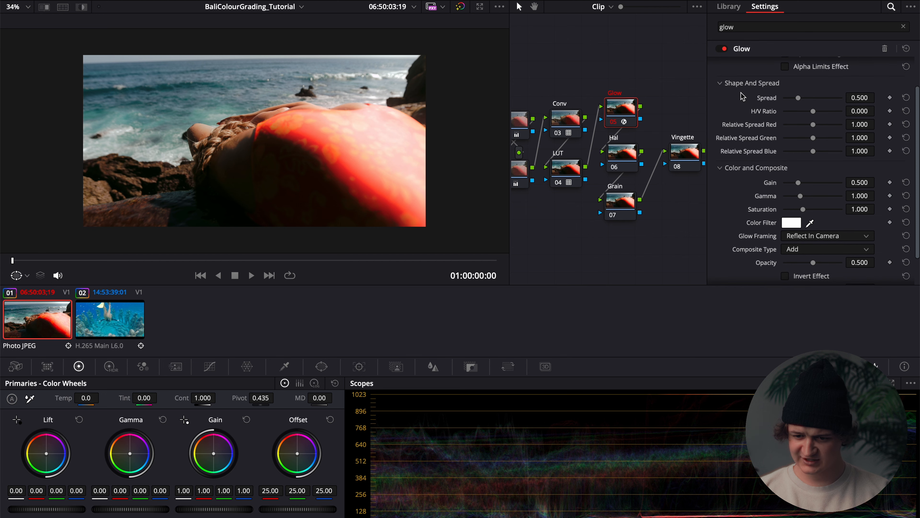
scroll(740, 92, "down", 3)
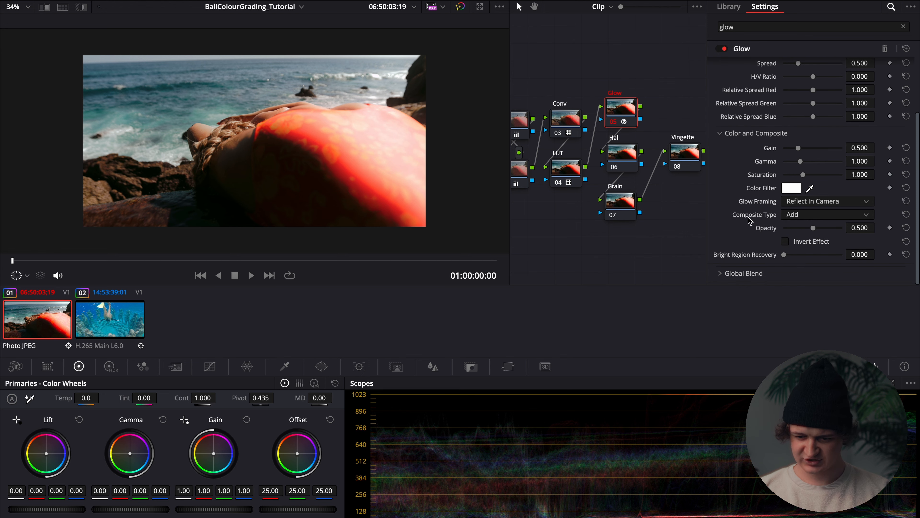
left_click(815, 215)
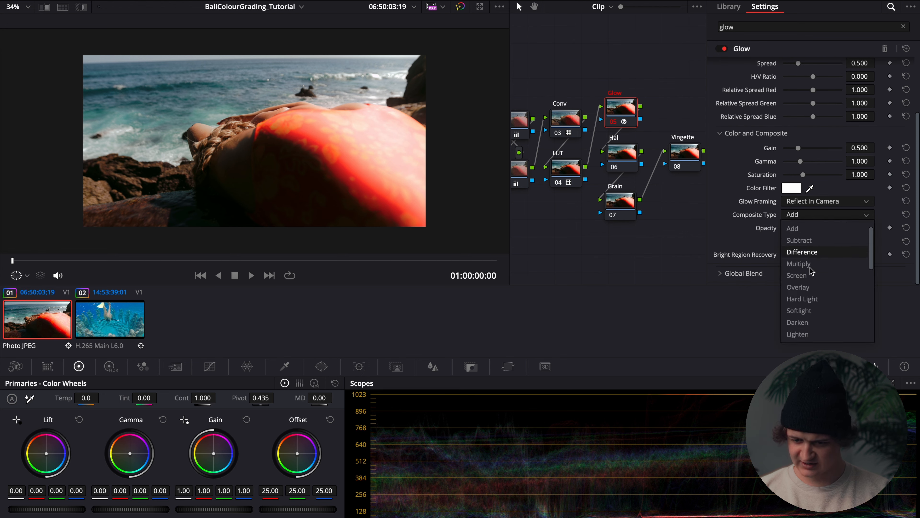
left_click(802, 314)
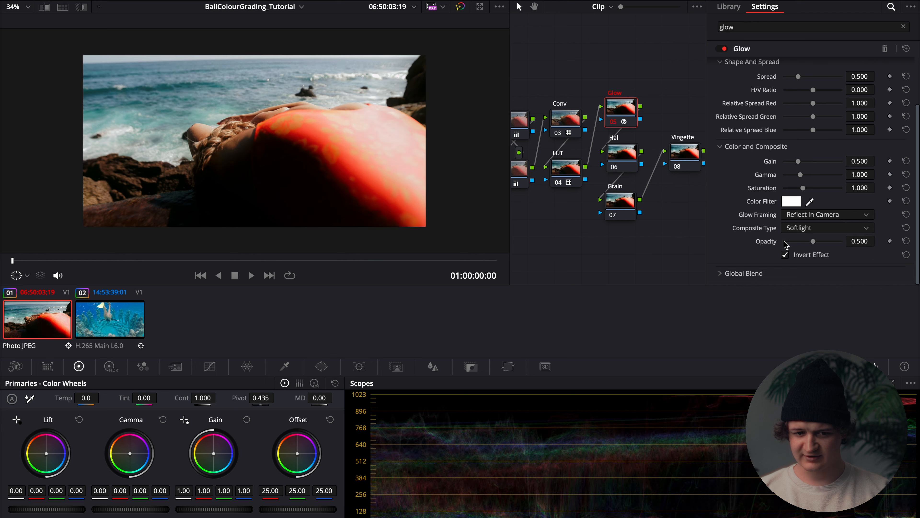
Set the Glow effect's opacity to 0.150.
left_click(869, 240)
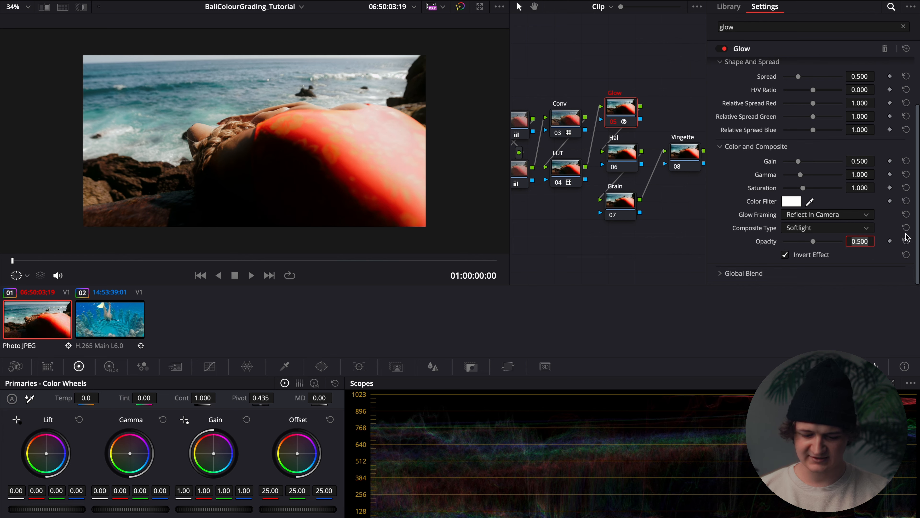
key("BackSpace")
key("BackSpace")
key("BackSpace")
type("15")
key("Return")
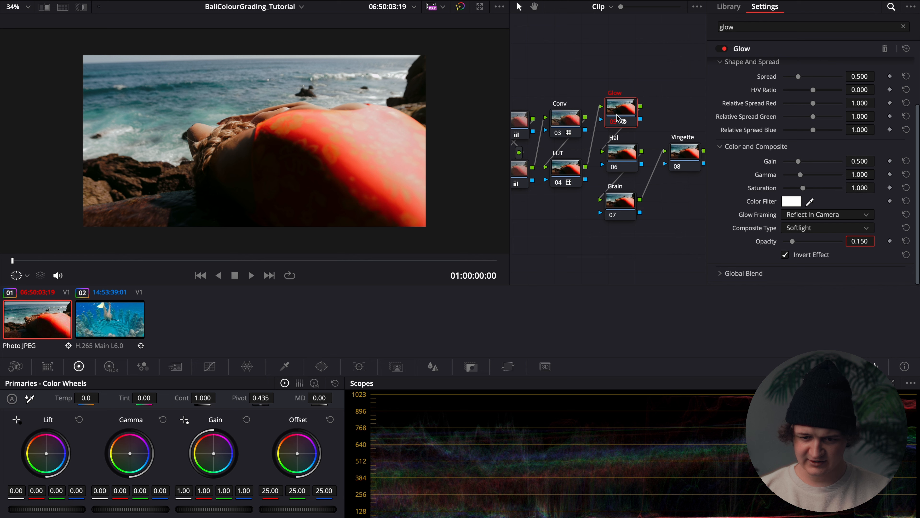
Compare the image with the Glow node switched off and on again.
left_click(612, 121)
left_click(612, 122)
left_click(612, 121)
left_click(612, 121)
Search the effects library for Halation and apply the effect to the Hal node.
left_click(773, 28)
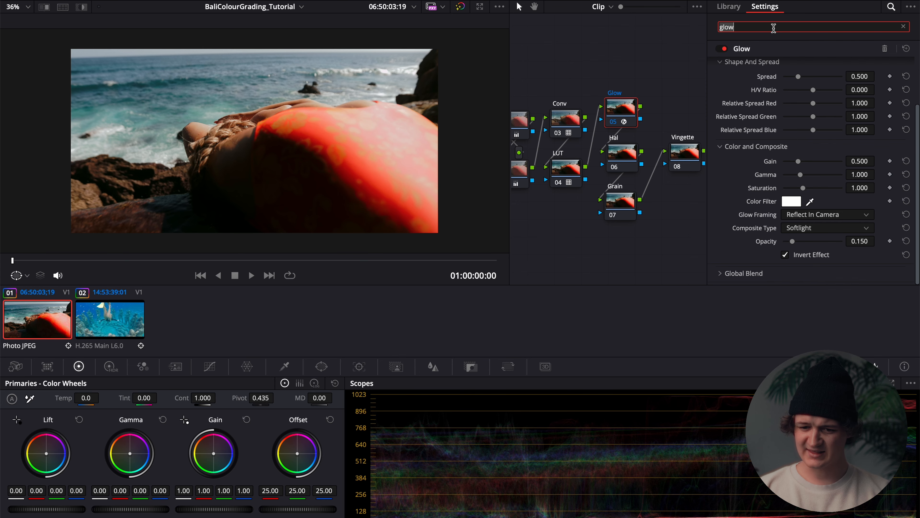
key("BackSpace")
key("BackSpace")
key("BackSpace")
key("BackSpace")
type("halat")
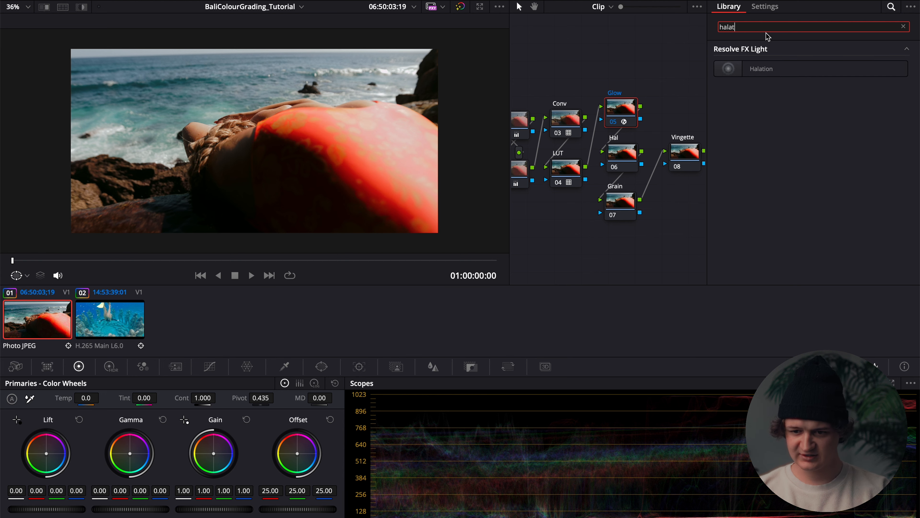
left_click_drag(771, 68, 622, 154)
Lower the Dye Layer Reflections strength of the Hal node's Halation effect to about 0.340.
scroll(262, 115, "up", 5)
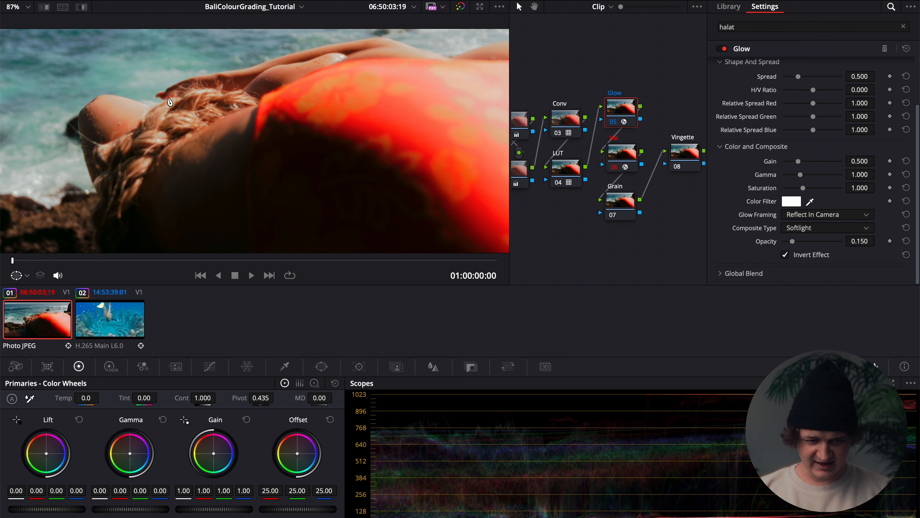
scroll(259, 95, "down", 4)
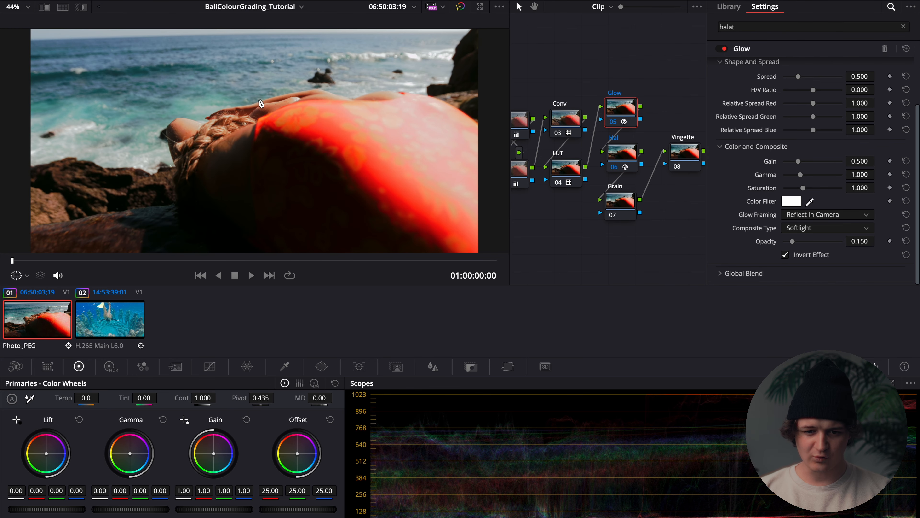
left_click(627, 158)
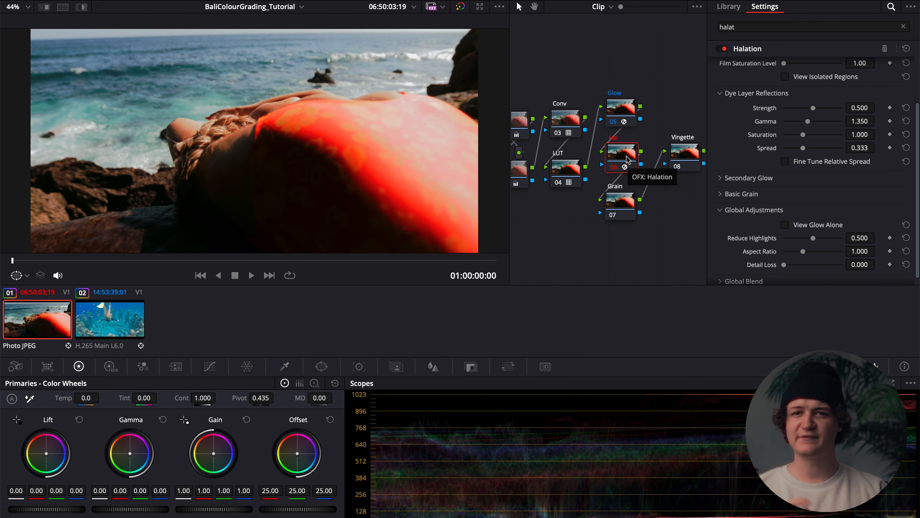
mouse_move(813, 108)
left_mouse_down()
mouse_move(790, 109)
mouse_move(824, 117)
mouse_move(782, 116)
mouse_move(811, 120)
mouse_move(804, 122)
left_mouse_up()
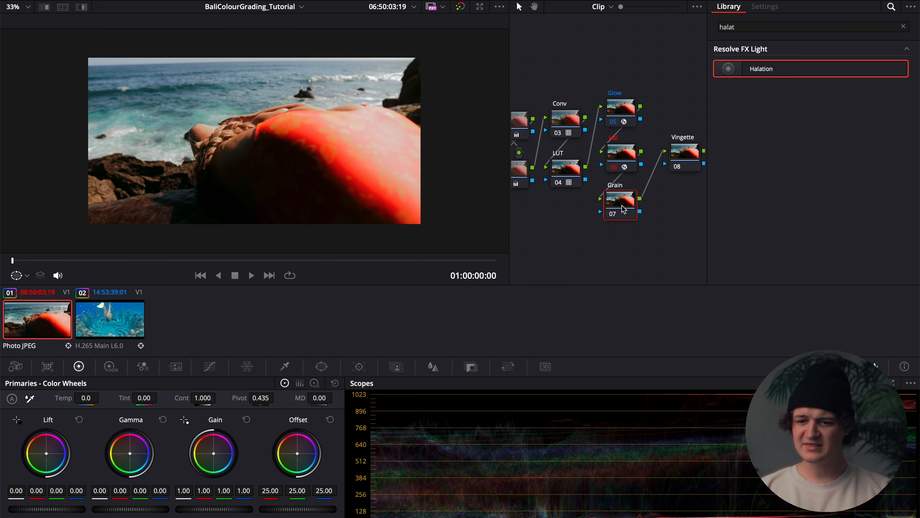
Search the effects library for grain and apply the Film Grain effect to the Grain node.
left_click(738, 28)
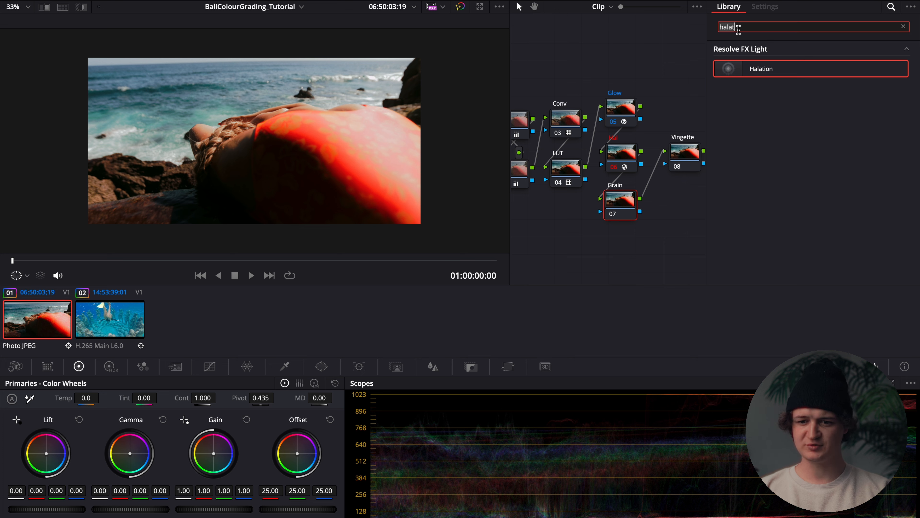
key("BackSpace")
key("BackSpace")
key("BackSpace")
key("BackSpace")
key("BackSpace")
type("gain")
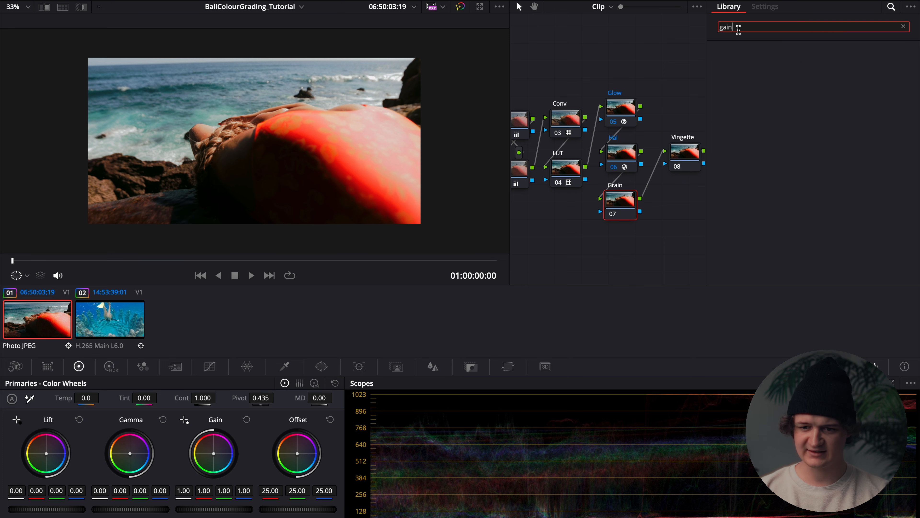
key("BackSpace")
key("BackSpace")
key("BackSpace")
type("rain")
left_click_drag(764, 66, 620, 204)
Choose the 35mm 400T film grain preset and set its Grain Size to about 0.192.
left_click(814, 65)
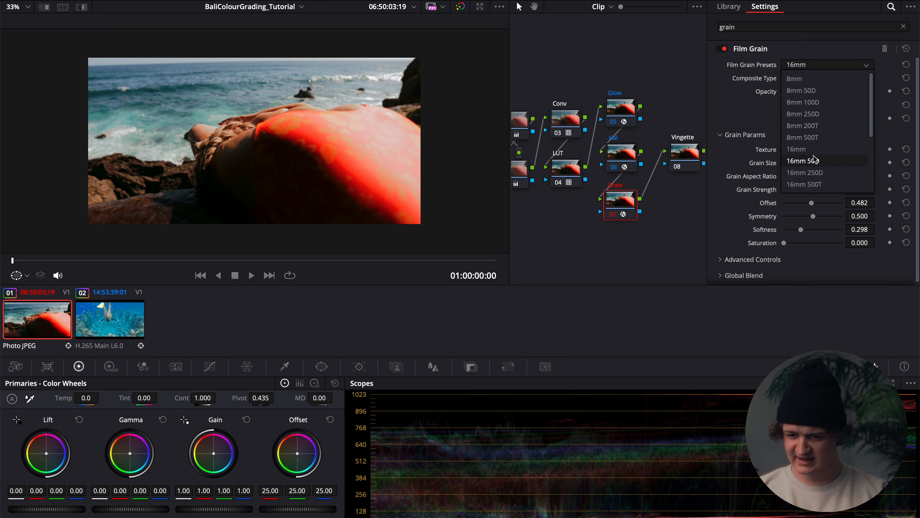
scroll(815, 161, "down", 2)
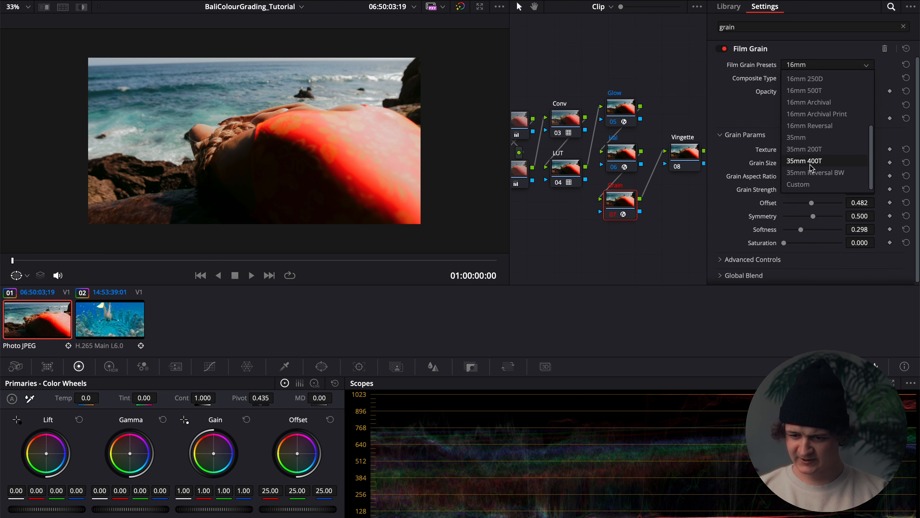
left_click(819, 163)
left_click_drag(783, 161, 796, 161)
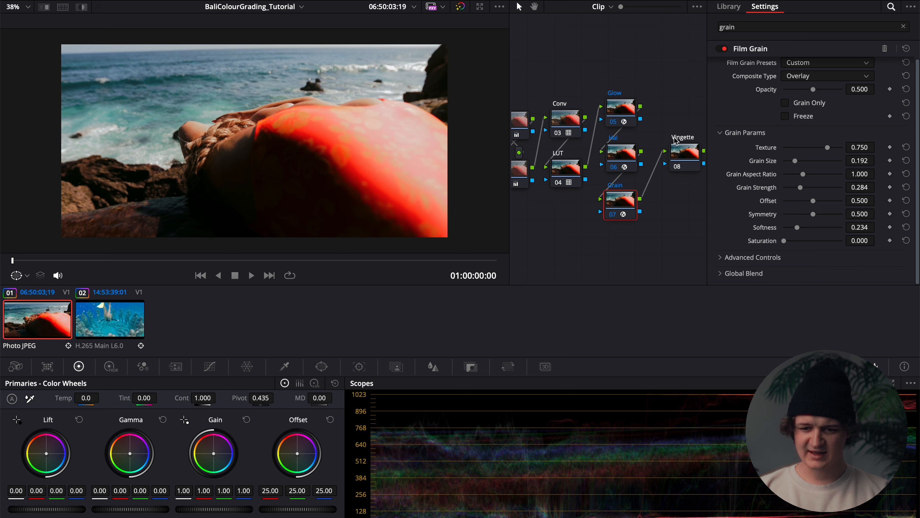
Close the effects library and darken the Vingette node by lowering its Offset to about 18.40.
left_click(682, 150)
left_click(902, 26)
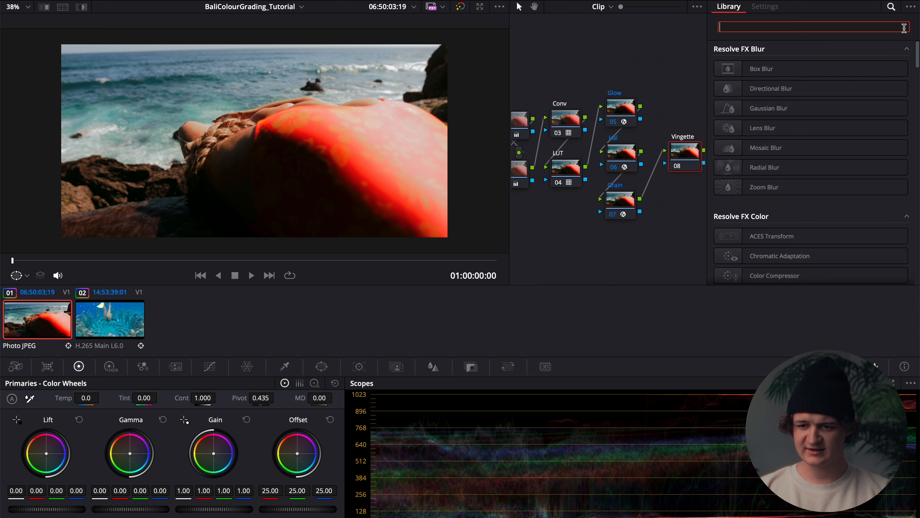
left_click(835, 2)
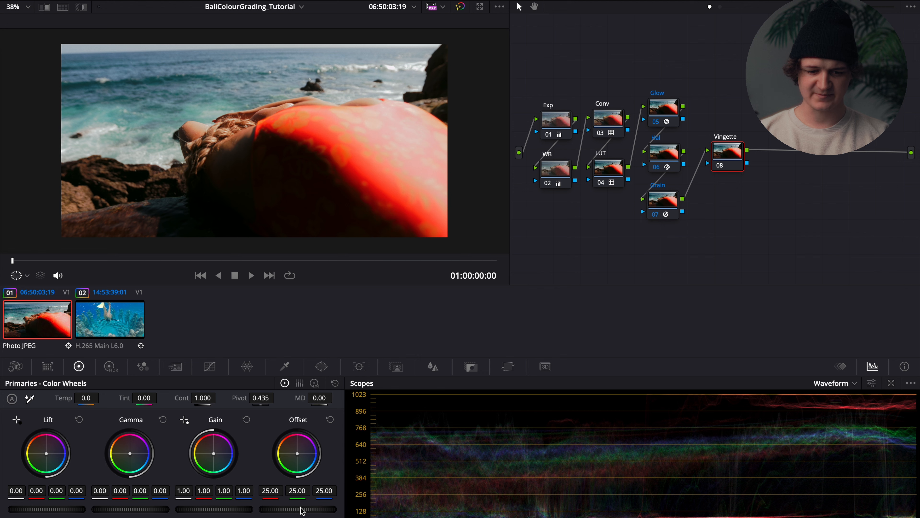
left_click_drag(302, 511, 207, 498)
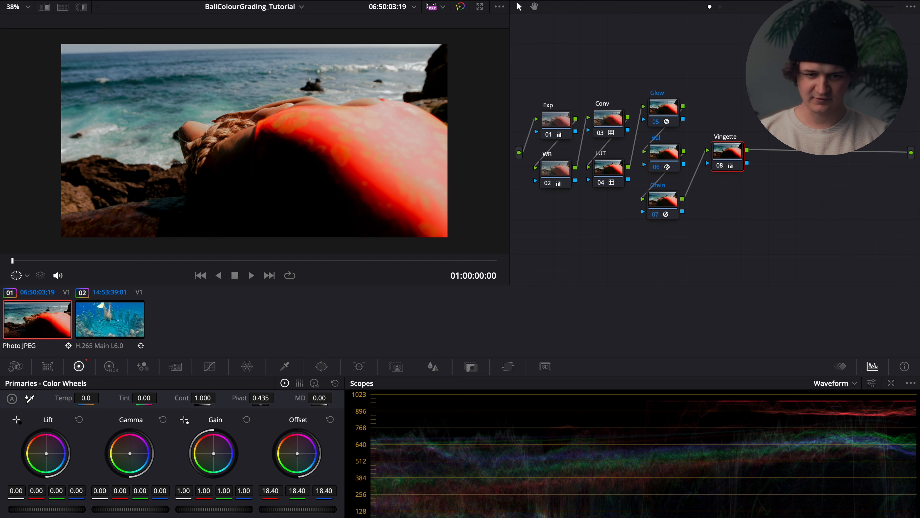
Add an inverted circular window to the Vingette node, stretched to the frame edges with size about 57.22, aspect 74.96 and softness 16.71.
left_click(322, 367)
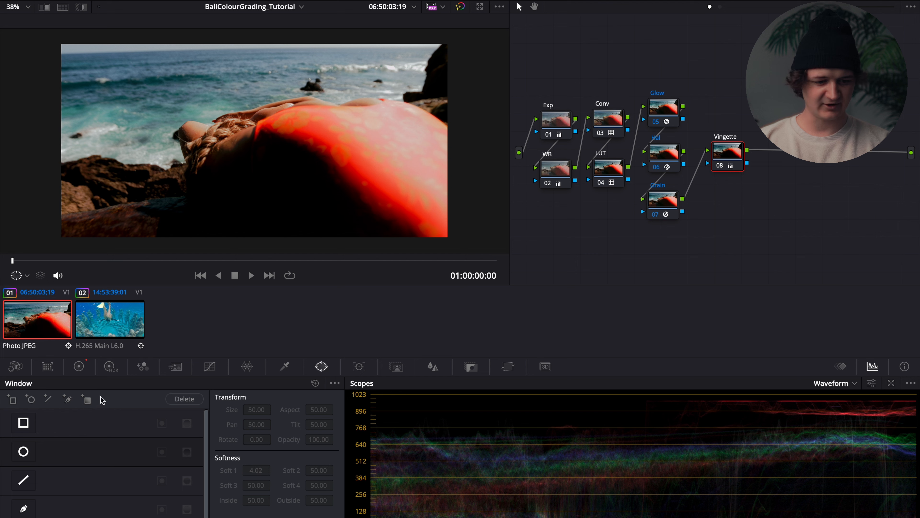
left_click(24, 452)
scroll(385, 126, "down", 2)
left_click_drag(318, 139, 410, 143)
left_click_drag(255, 188, 255, 218)
left_click_drag(487, 140, 482, 142)
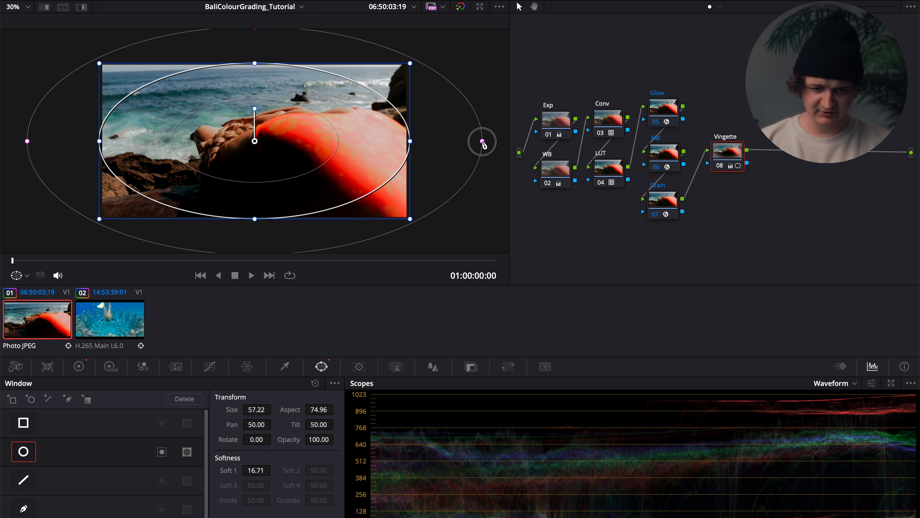
left_click(162, 452)
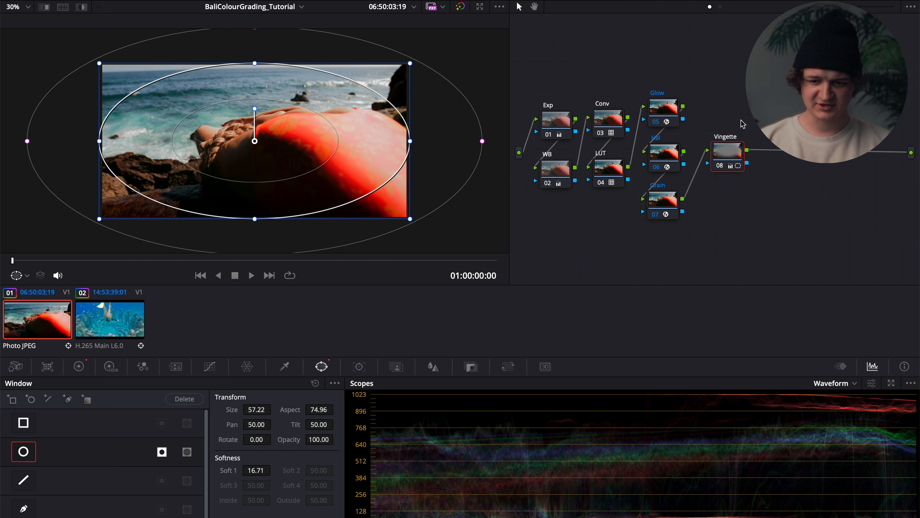
Select the Hal node to hide the window outline, and play the graded beach clip on the Edit page.
left_click(674, 158)
left_click(736, 149)
left_click(664, 152)
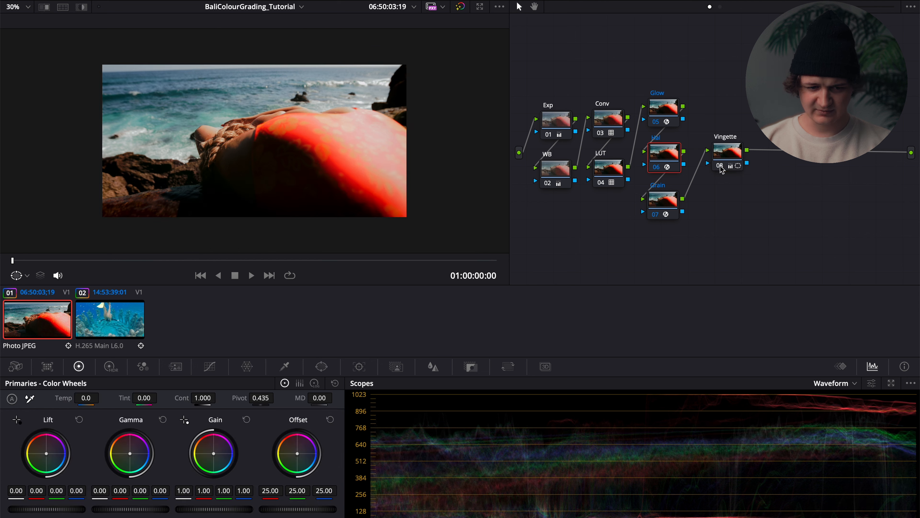
key("shift+4")
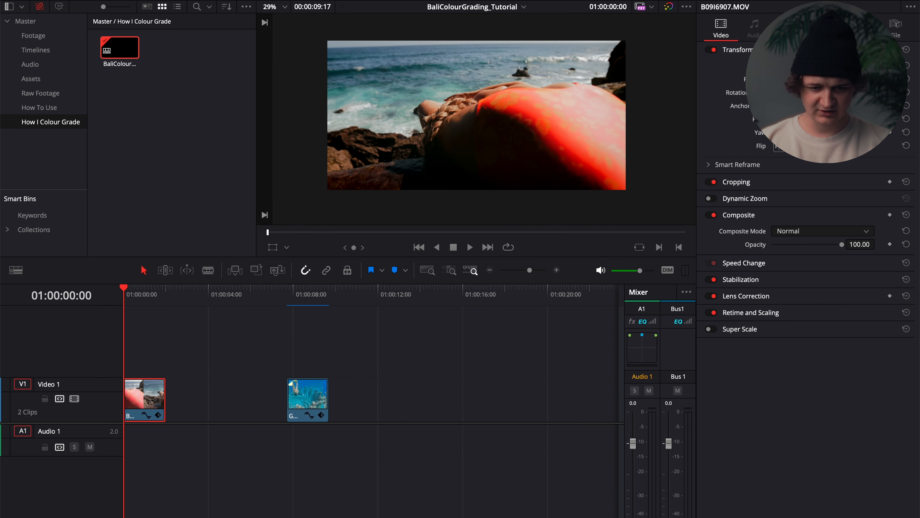
key("space")
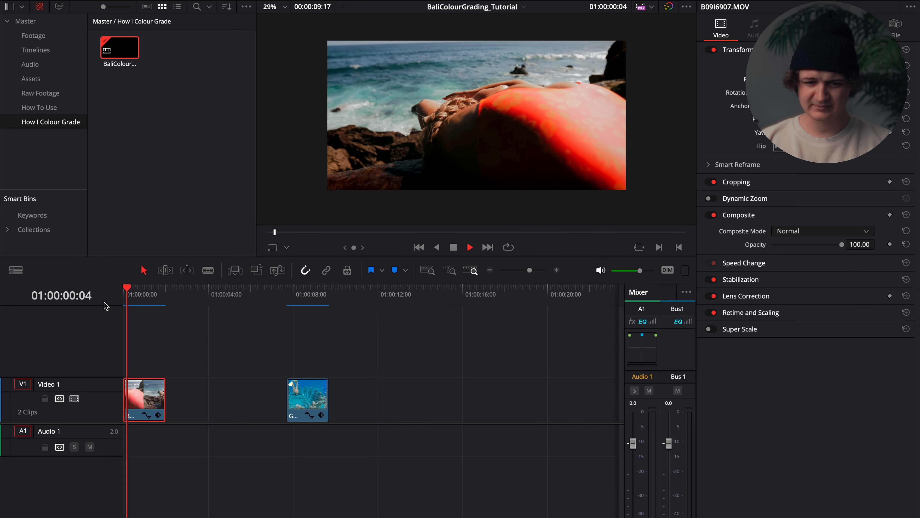
key("space")
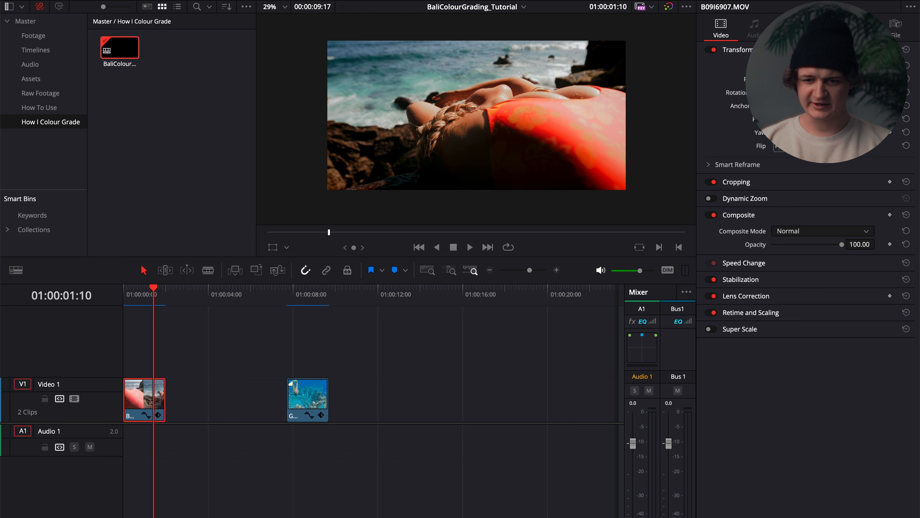
Compare the clip with its grade bypassed and restored, and return to the Color page at 01:00:00:17.
left_click(668, 7)
left_click(669, 7)
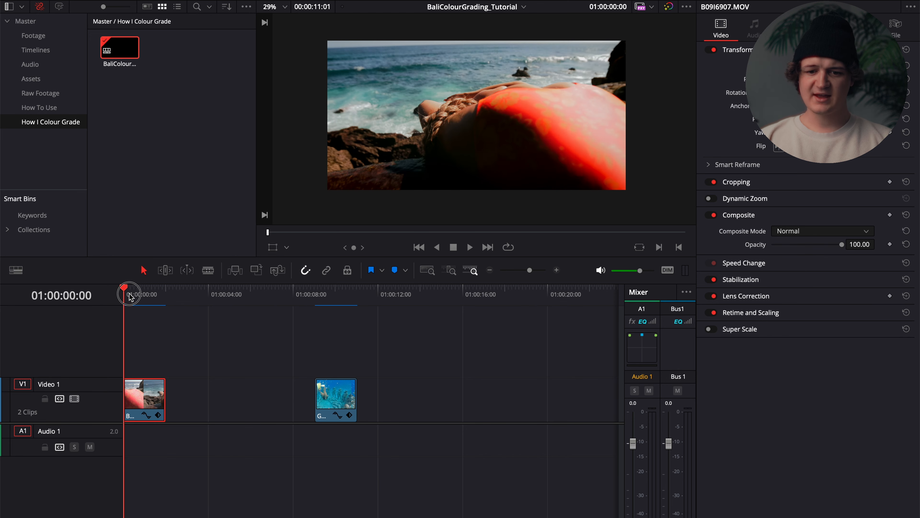
left_click_drag(125, 295, 140, 297)
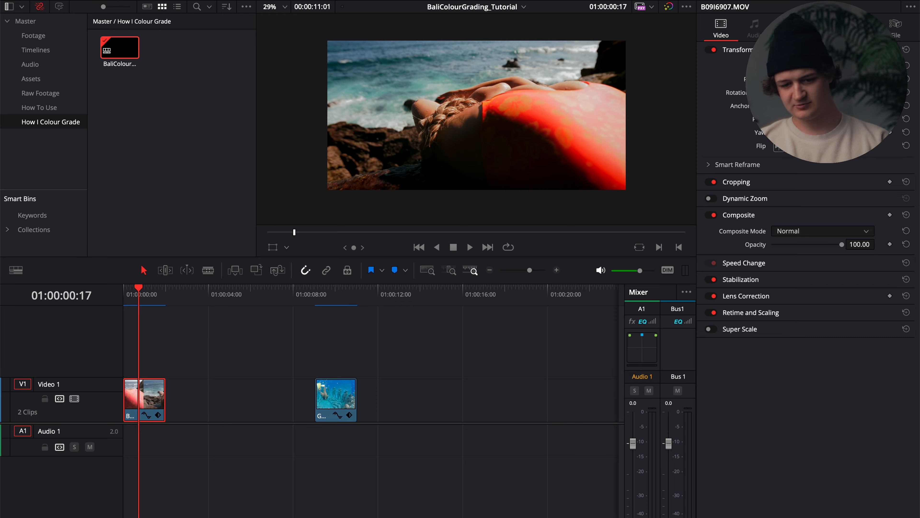
key("shift+6")
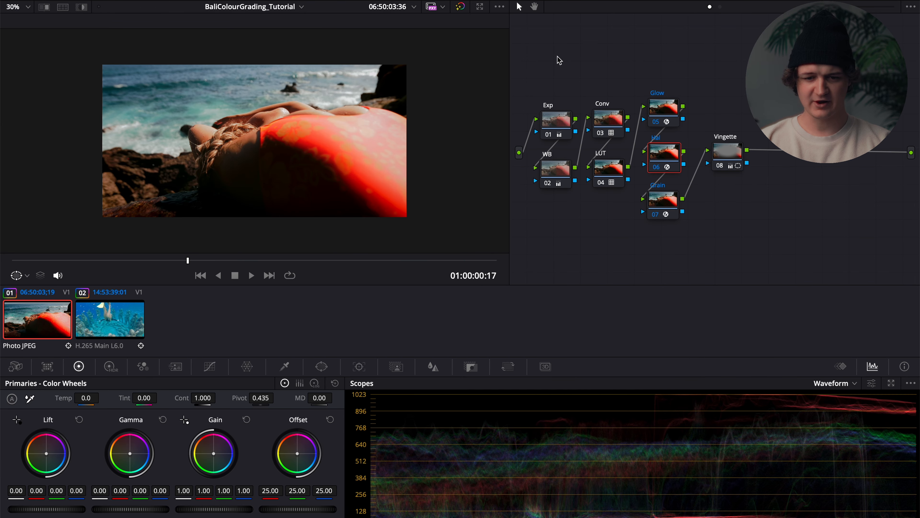
Grab a still of the graded beach clip and apply its node grade to the underwater clip at 01:00:15:09.
right_click(221, 122)
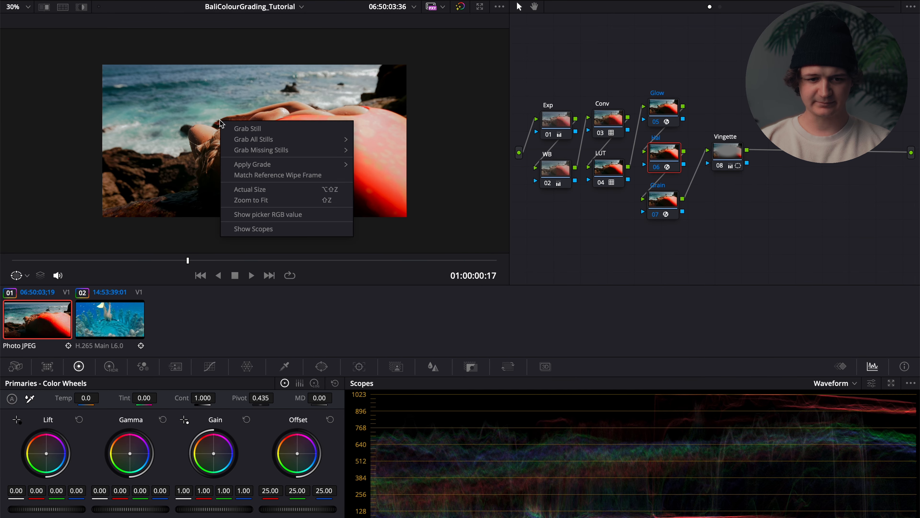
left_click(265, 128)
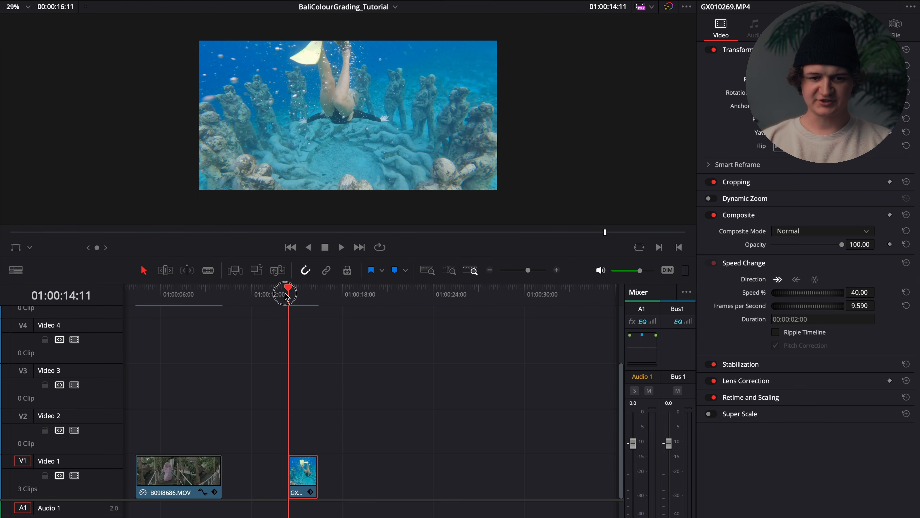
left_click_drag(288, 296, 304, 300)
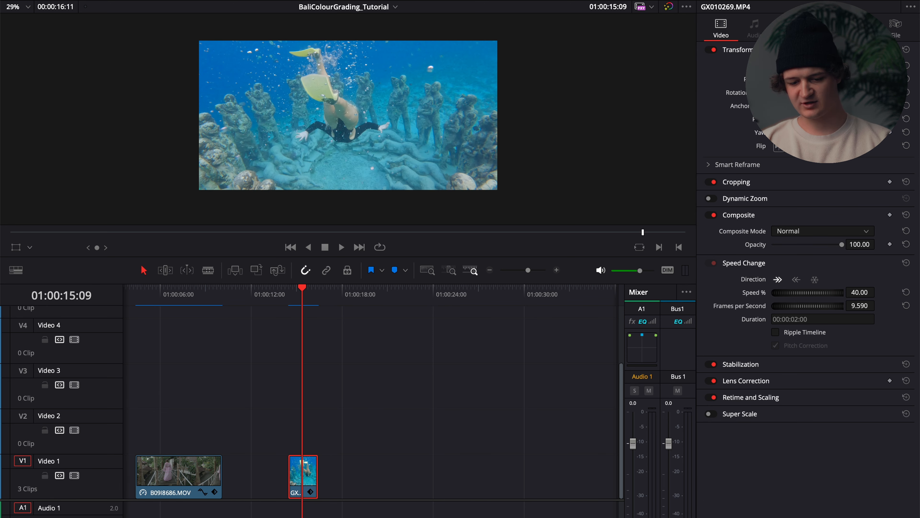
key("shift+6")
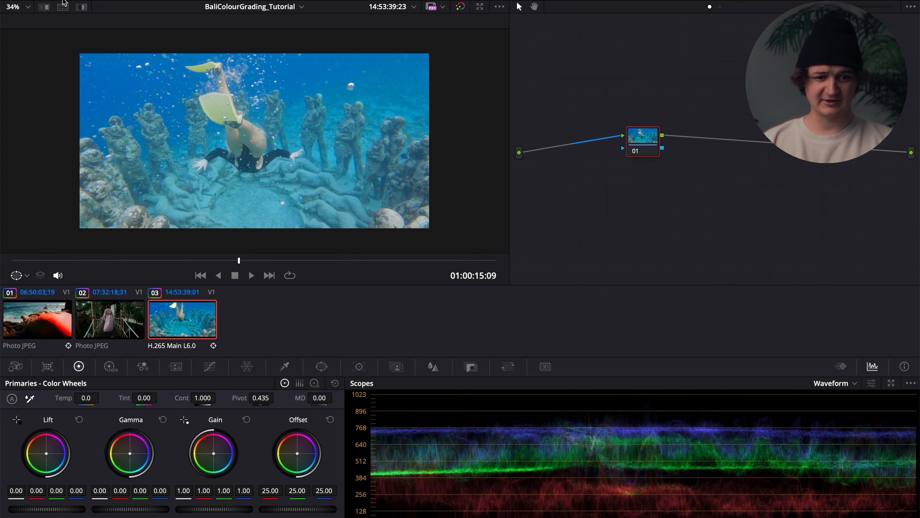
left_click(64, 3)
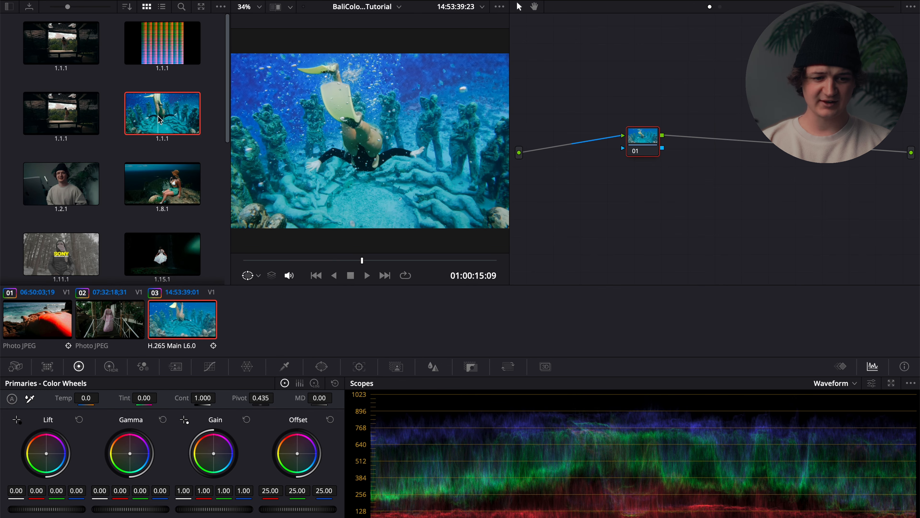
left_click_drag(160, 119, 645, 141)
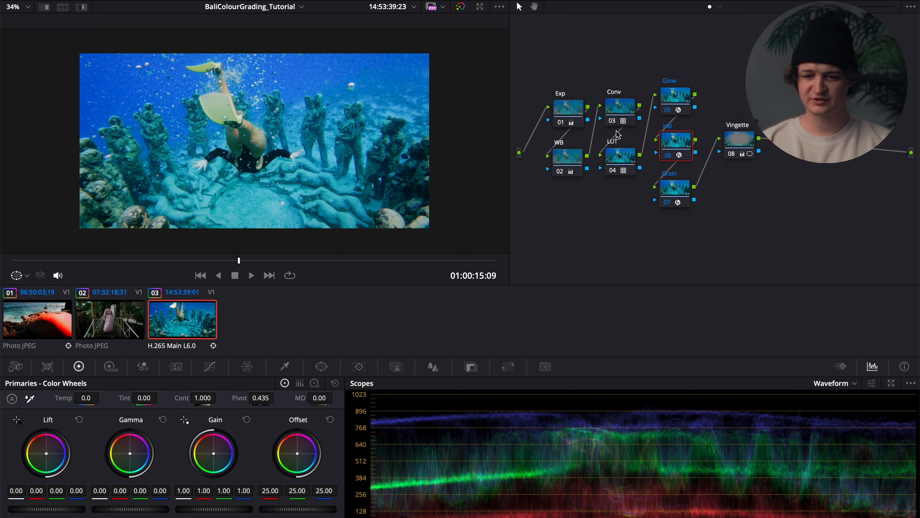
Reset the node grades of the Conv, LUT, WB and Exp nodes on the underwater clip.
right_click(630, 105)
left_click(623, 107)
right_click(618, 111)
left_click(643, 118)
right_click(615, 151)
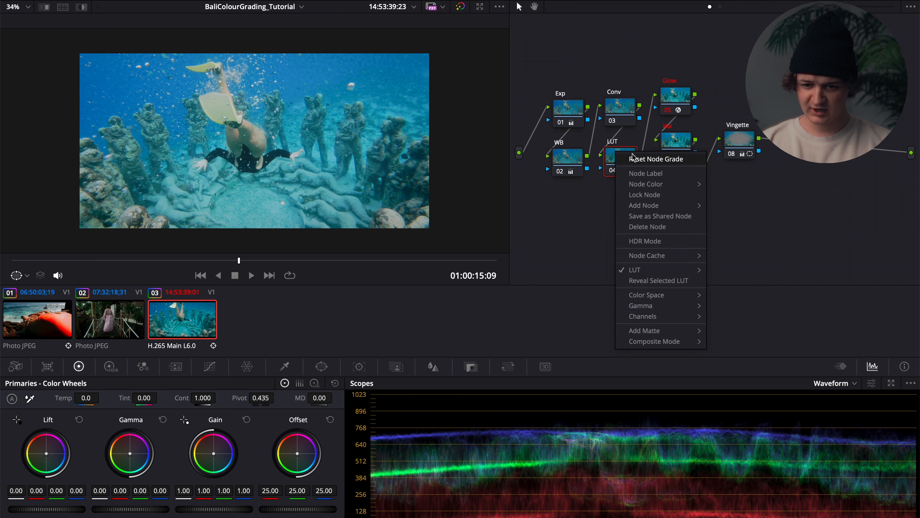
left_click(631, 158)
right_click(573, 163)
left_click(575, 171)
right_click(571, 109)
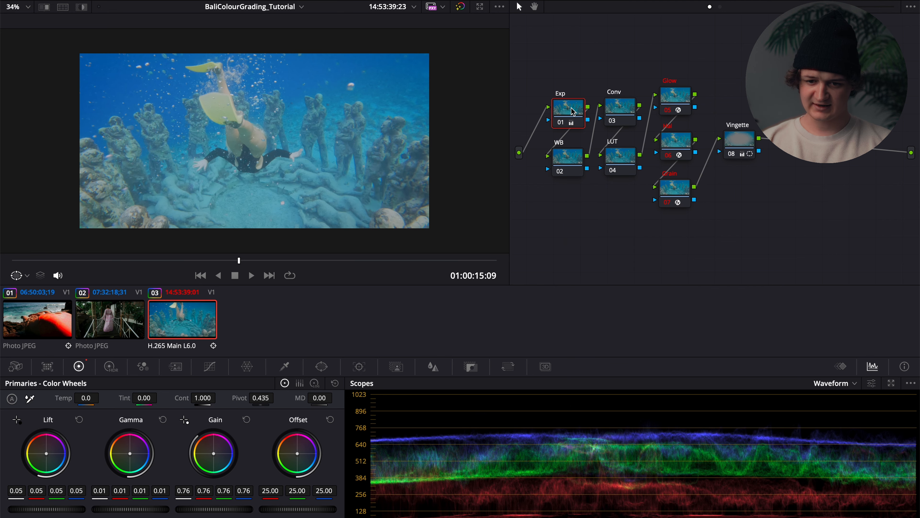
left_click(612, 117)
Delete the Conv node and move the LUT node up into the gap it leaves.
left_click(621, 107)
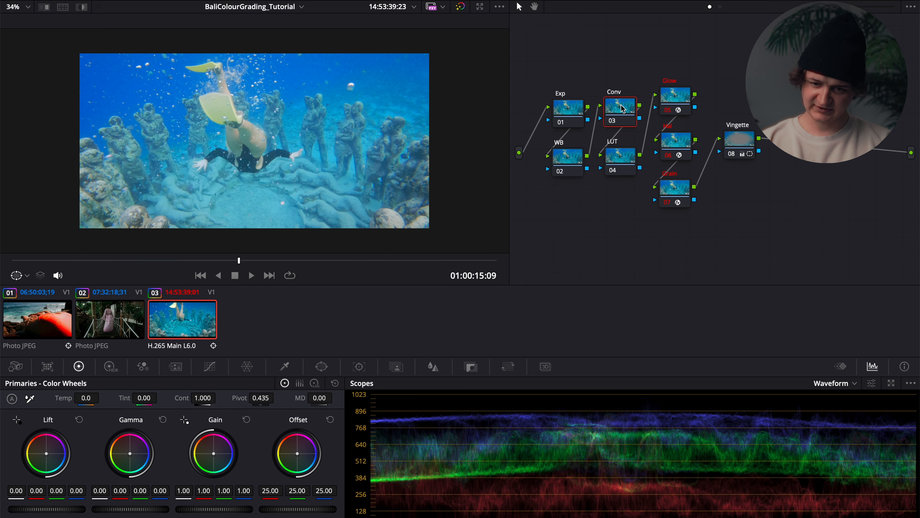
key("Delete")
left_click_drag(617, 153, 617, 128)
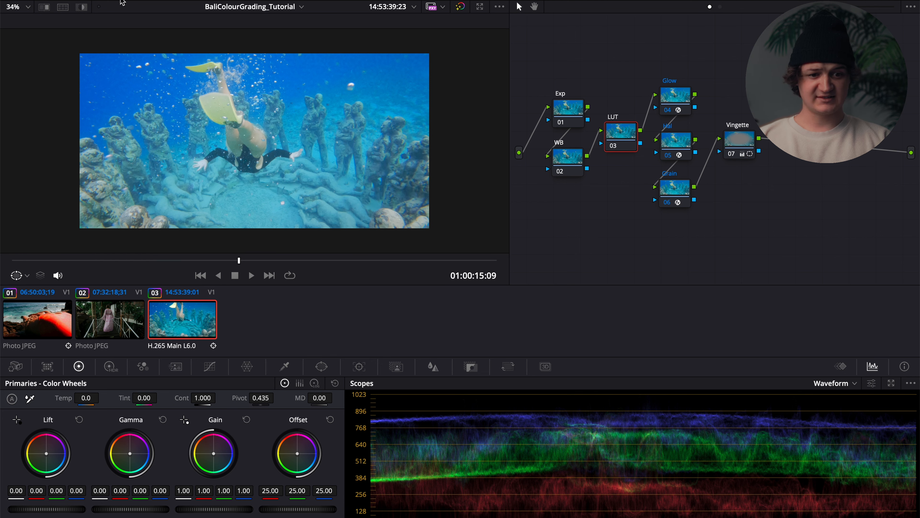
Apply the BaskLUT from the CL - Bali LUT folder to the LUT node, and close the LUT browser.
left_click(110, 1)
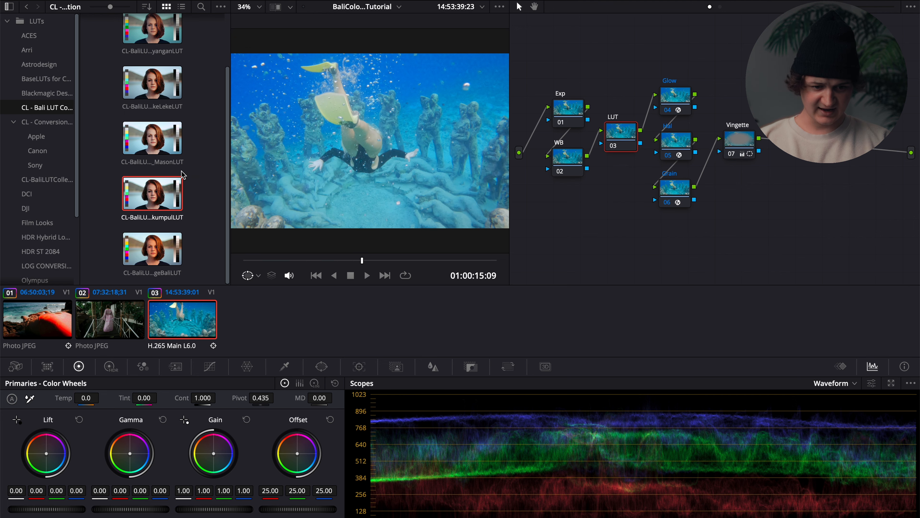
scroll(174, 174, "up", 2)
left_click_drag(152, 36, 630, 141)
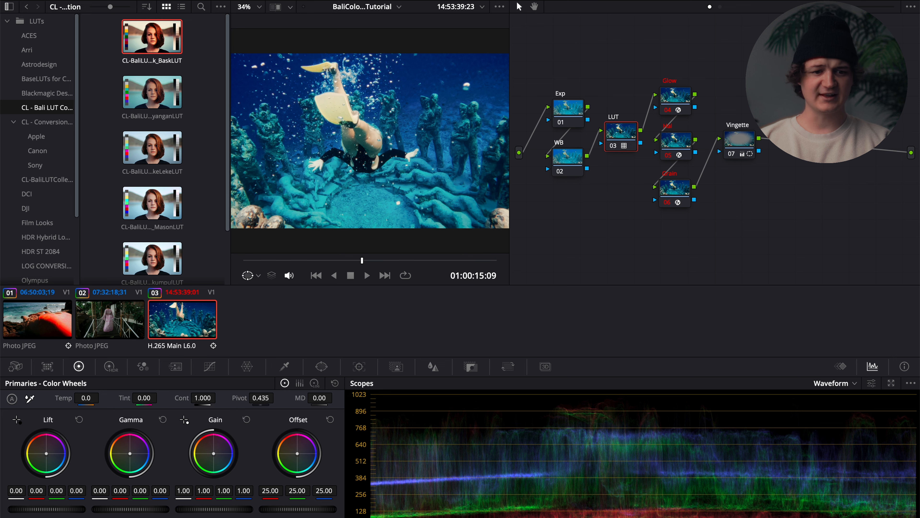
left_click(91, 0)
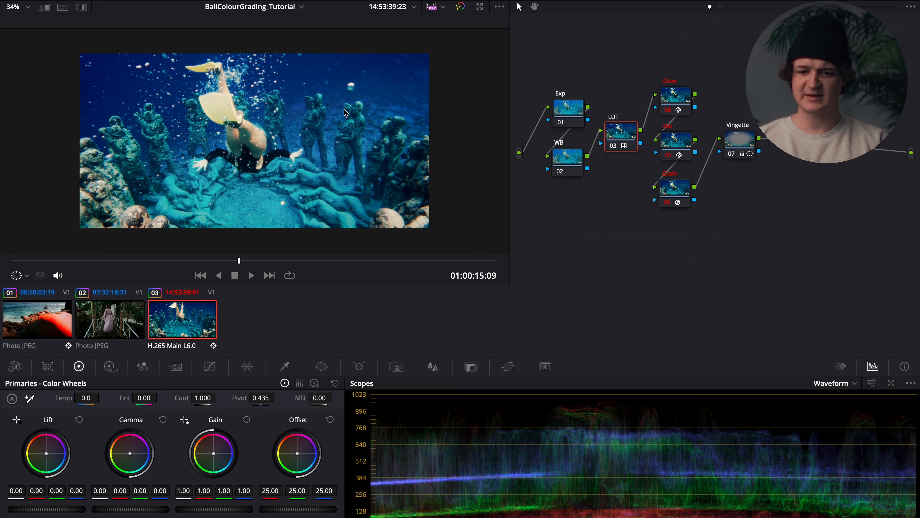
Darken the Exp node by lowering its Gain to 0.87, and compare the image with that node off and on.
left_click(567, 118)
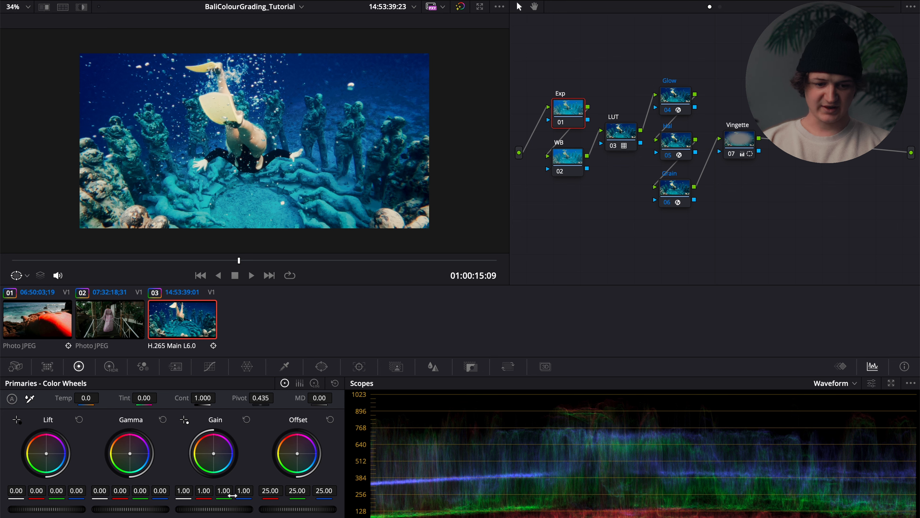
left_click(223, 505)
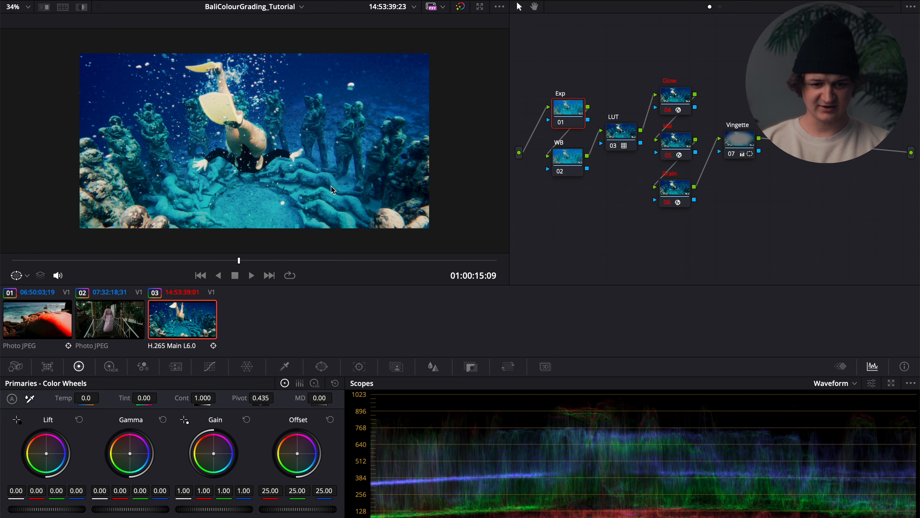
left_click_drag(233, 508, 125, 487)
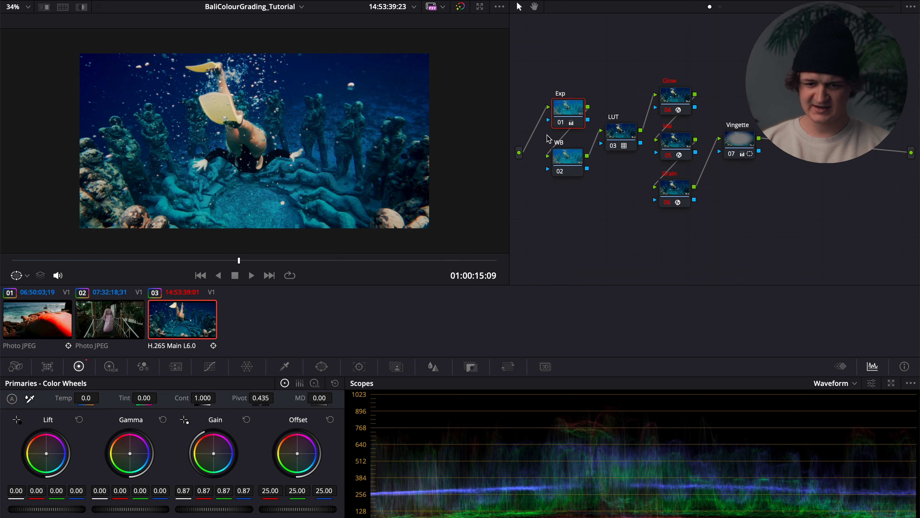
left_click(559, 125)
left_click(560, 125)
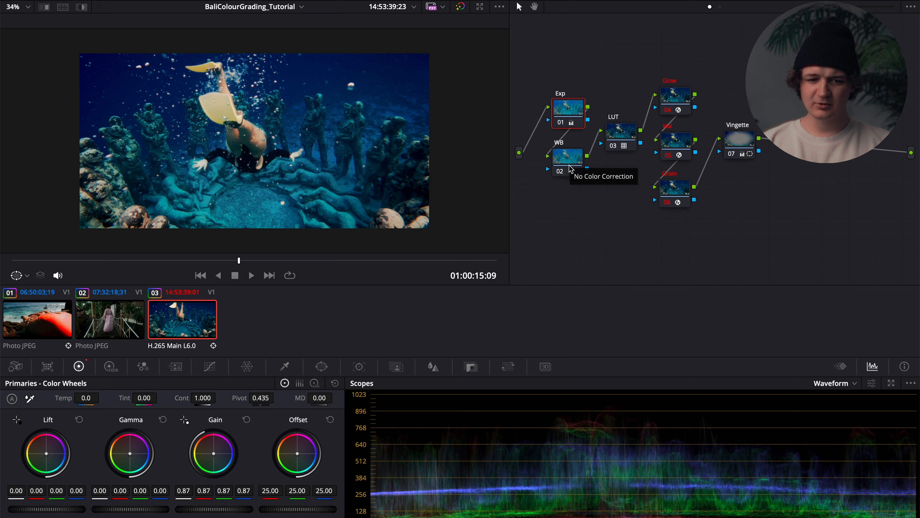
Shift the WB node's Gamma slightly away from blue to -0.01, and fine-tune the Exp node's Gain to 0.85.
left_click(567, 174)
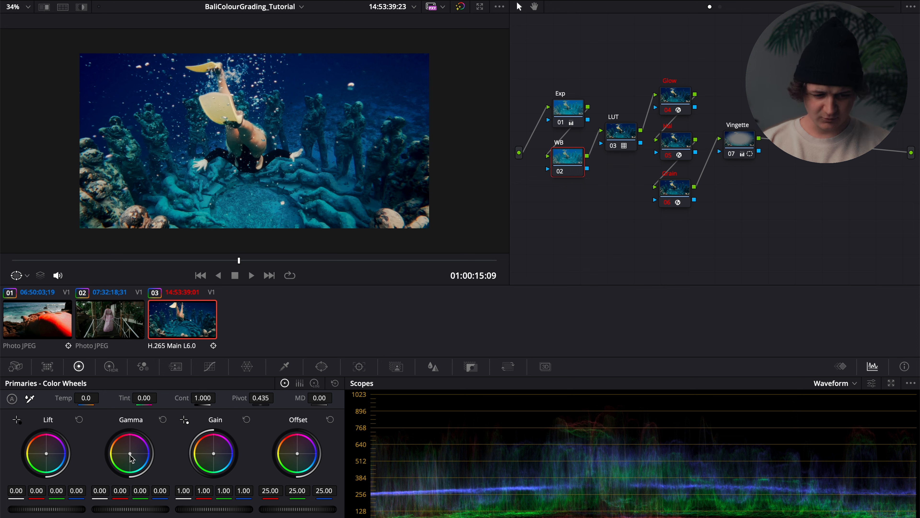
mouse_move(130, 453)
left_mouse_down()
mouse_move(122, 450)
mouse_move(128, 453)
left_mouse_up()
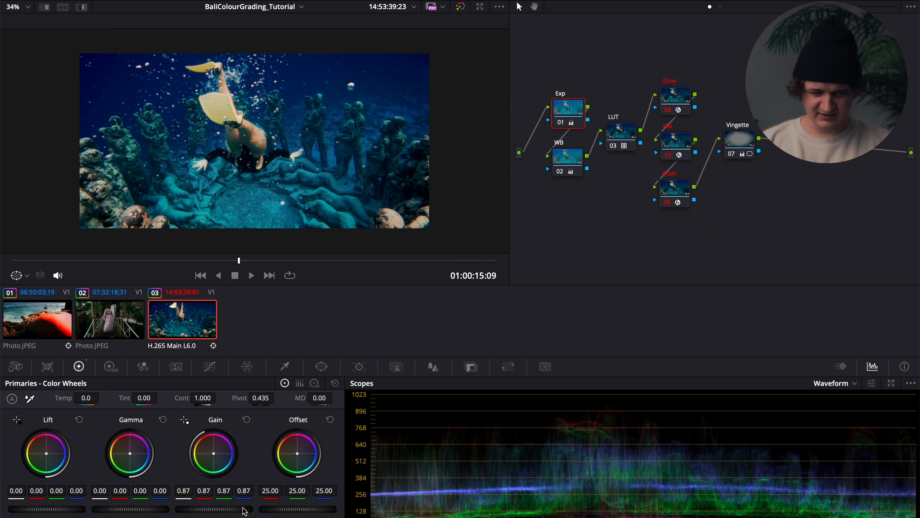
left_click_drag(244, 510, 218, 509)
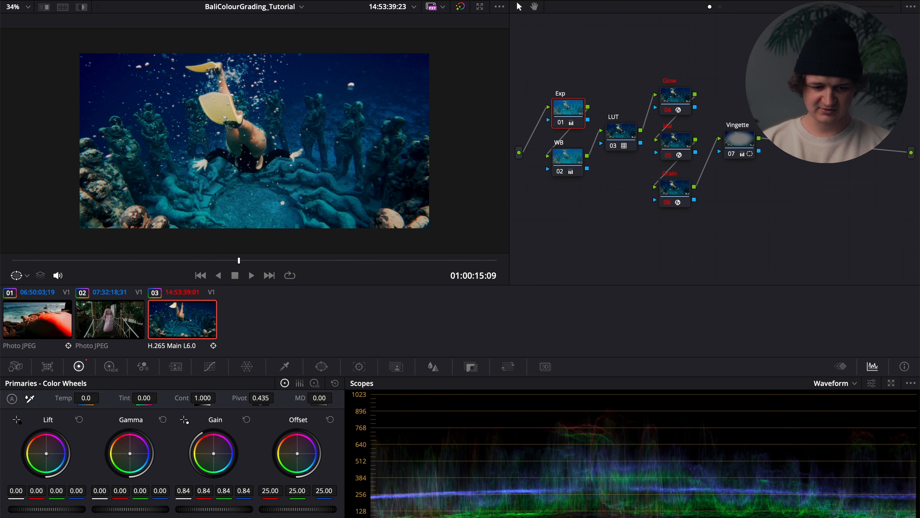
left_click_drag(197, 509, 225, 512)
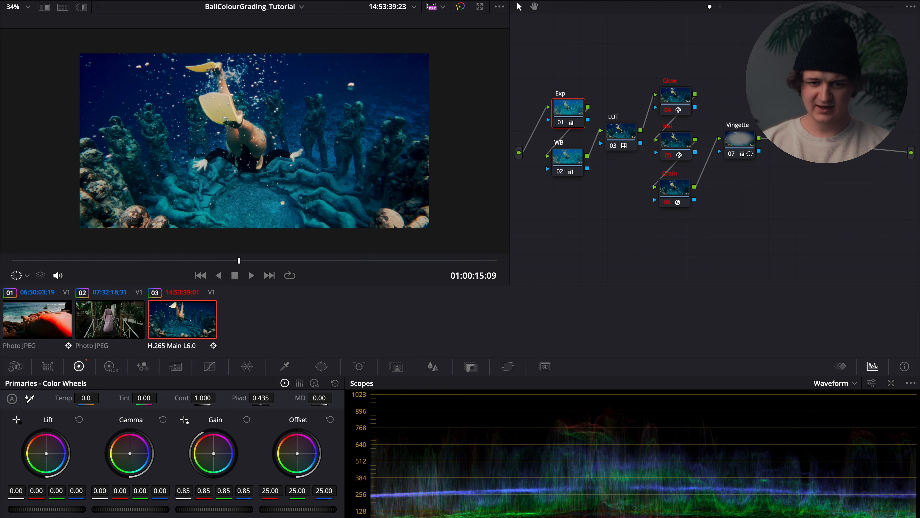
Compare the underwater clip with its grade bypassed and restored at 01:00:15:03, and play the clip back from its start.
left_click_drag(239, 261, 167, 260)
left_click(462, 5)
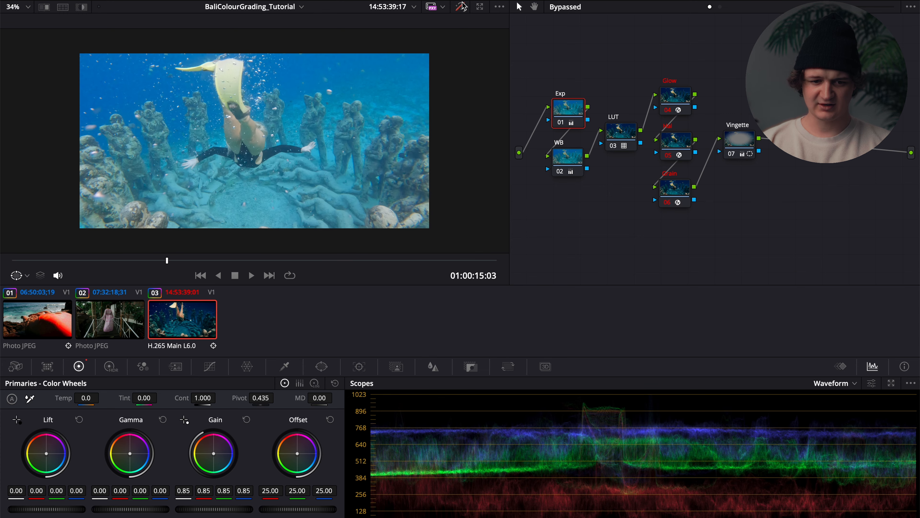
left_click(462, 5)
left_click(461, 5)
left_click(462, 5)
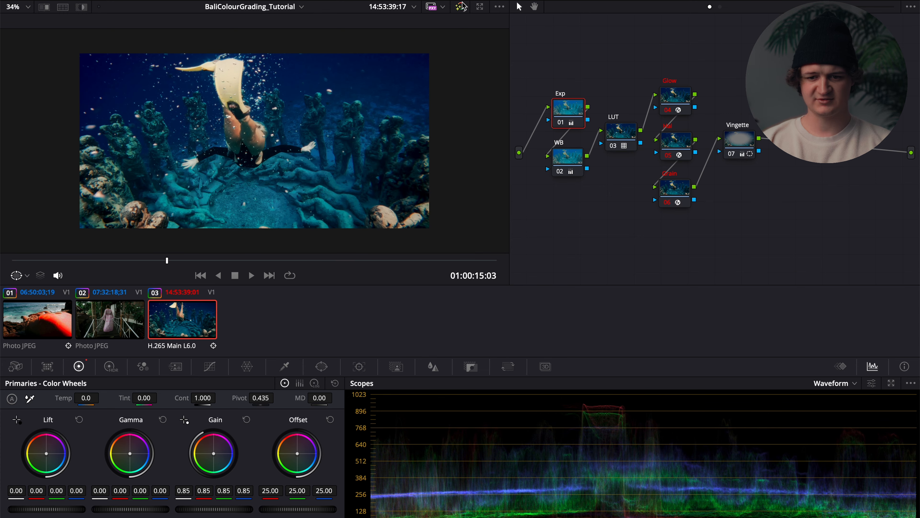
key("space")
left_click_drag(210, 258, 13, 247)
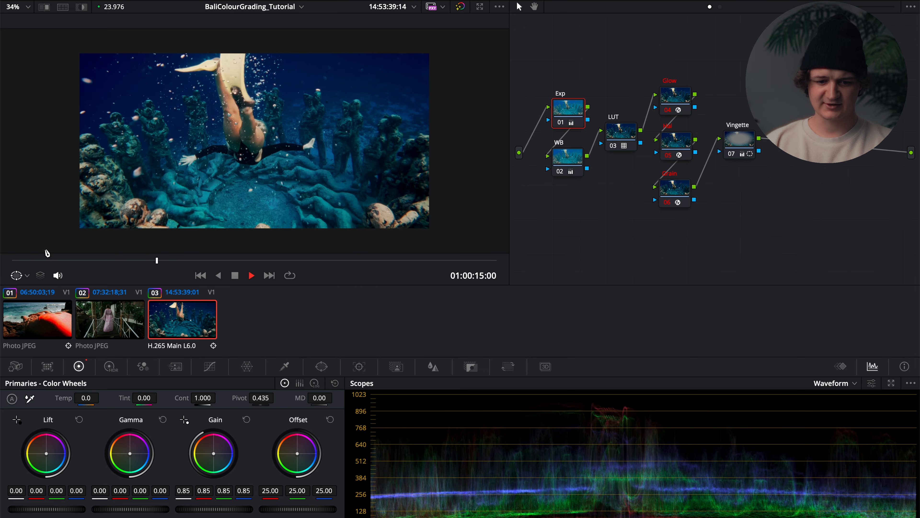